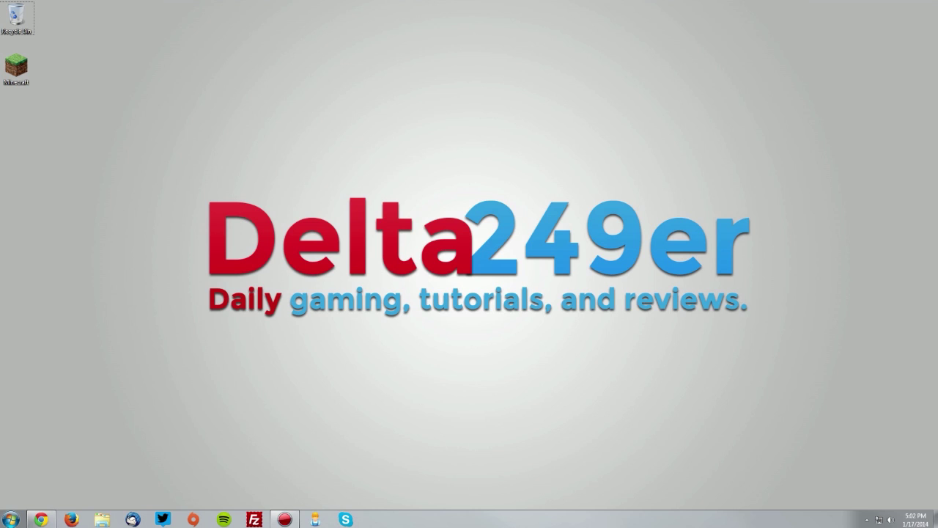
Set the Minecraft launcher's existing profile to use release 1.7.2, save it, and run the game once before quitting
{"action": "double_click", "coordinate": [16, 67]}
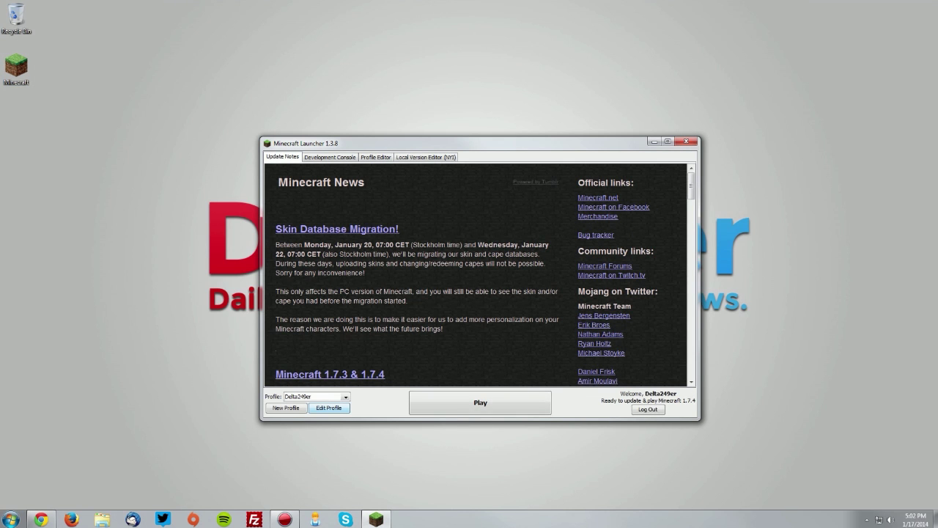
{"action": "left_click", "coordinate": [329, 407]}
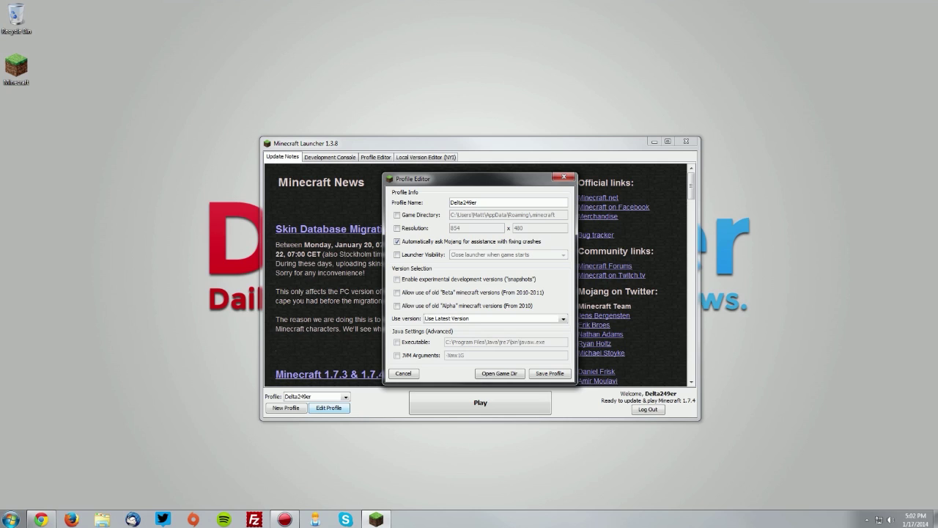
{"action": "left_click", "coordinate": [495, 318]}
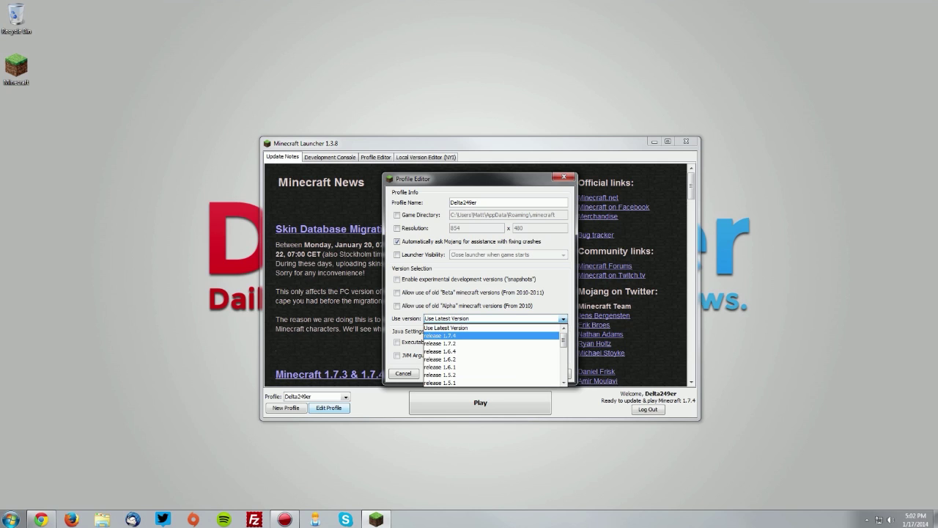
{"action": "left_click", "coordinate": [468, 343]}
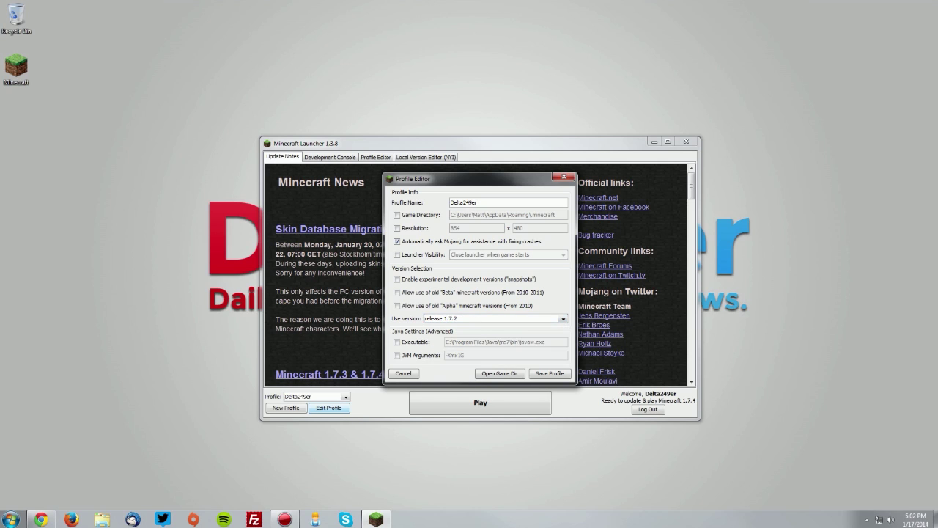
{"action": "left_click", "coordinate": [550, 373]}
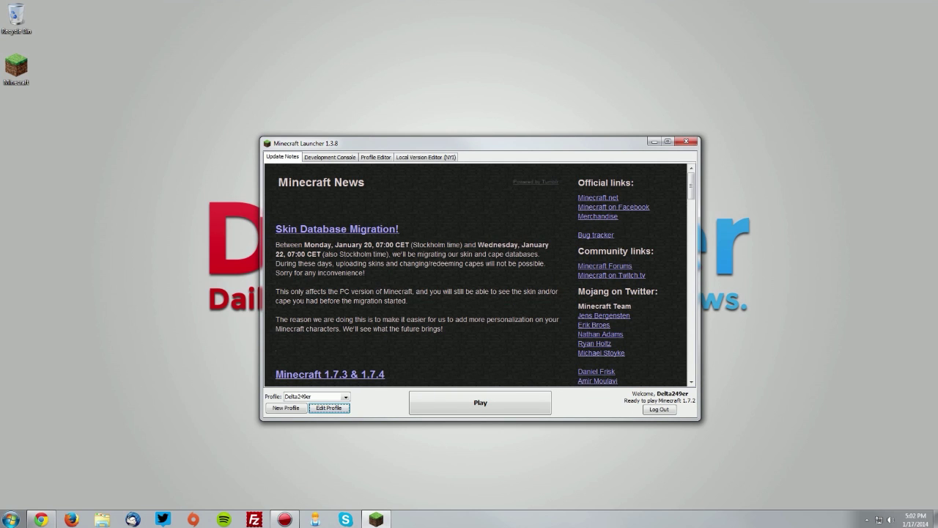
{"action": "left_click", "coordinate": [480, 403]}
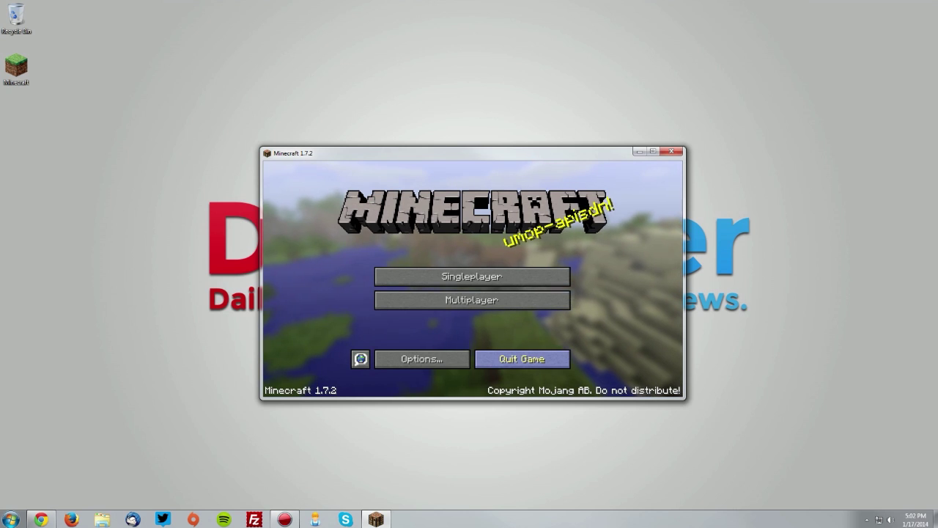
{"action": "left_click", "coordinate": [522, 358]}
Switch to Chrome and download Preview OptiFine HD B5 Ultra for Minecraft 1.7.2 from the forum thread, saving the jar to the Desktop
{"action": "left_click", "coordinate": [41, 518]}
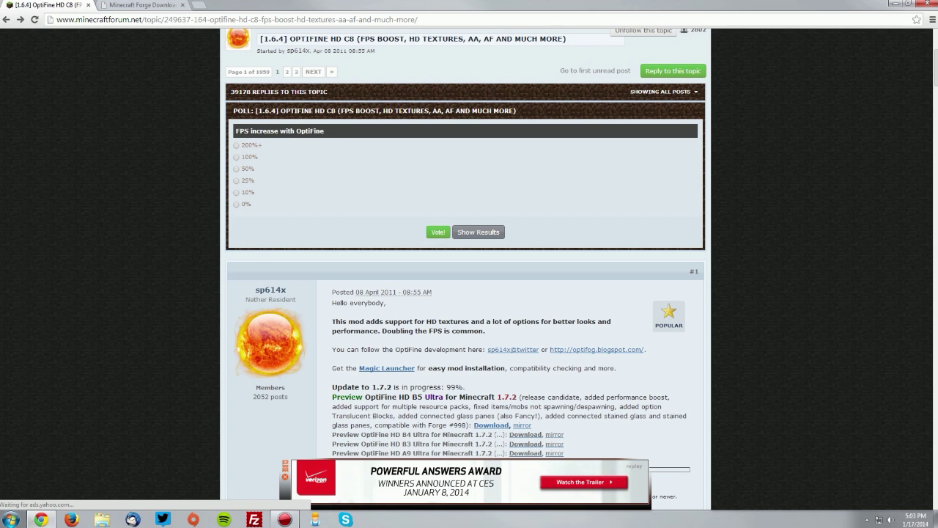
{"action": "scroll", "coordinate": [465, 264], "scroll_direction": "down", "scroll_amount": 3}
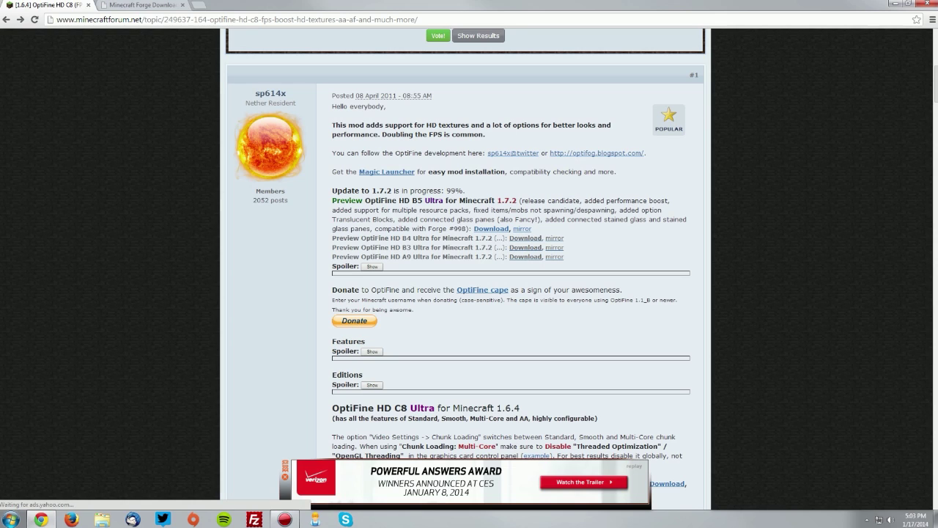
{"action": "left_click_drag", "start_coordinate": [378, 228], "coordinate": [466, 228]}
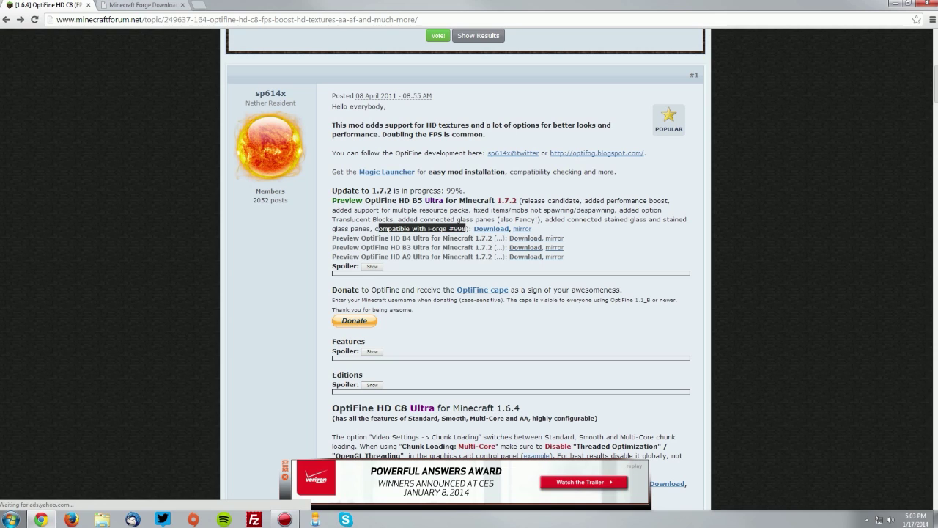
{"action": "left_click", "coordinate": [466, 228]}
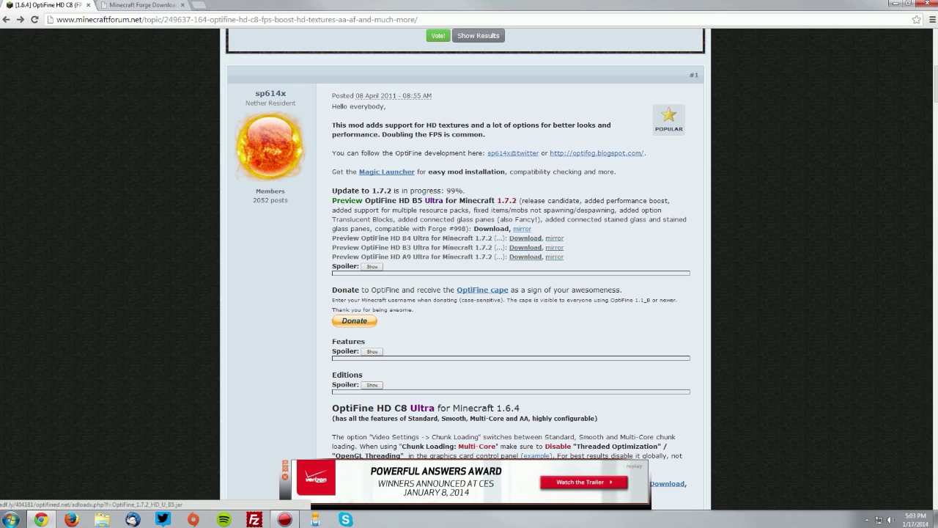
{"action": "left_click", "coordinate": [492, 228]}
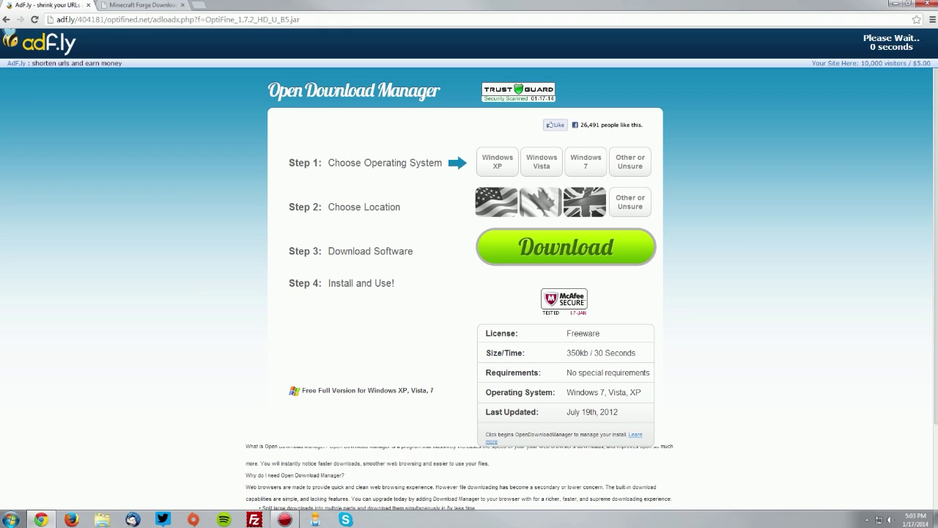
{"action": "left_click", "coordinate": [895, 44]}
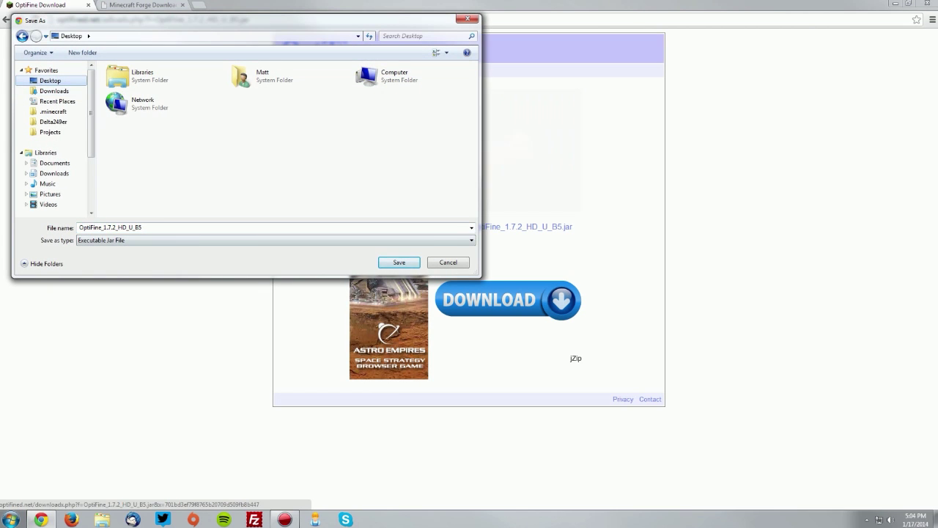
{"action": "key", "text": "Return"}
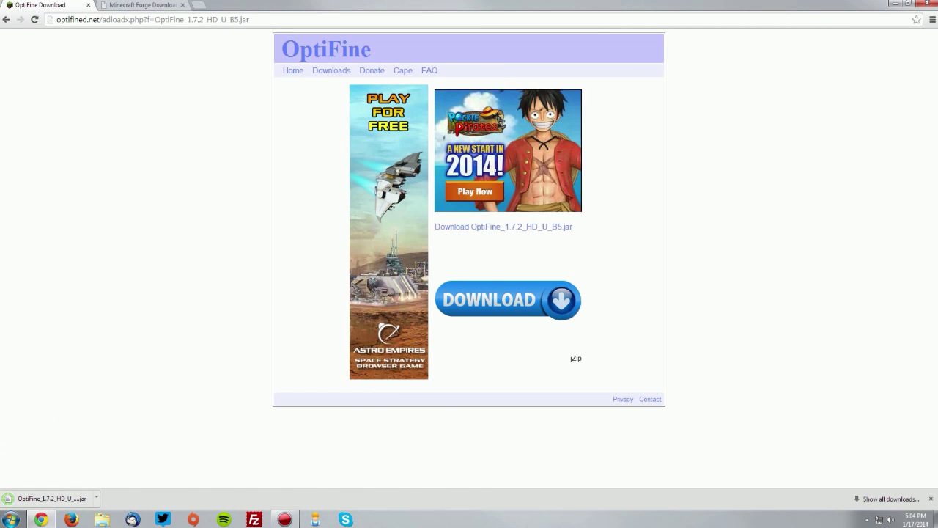
Download the Forge 10.12.0.998 installer for Minecraft 1.7.2 from the Forge downloads page and save it to the Desktop
{"action": "key", "text": "ctrl+Tab"}
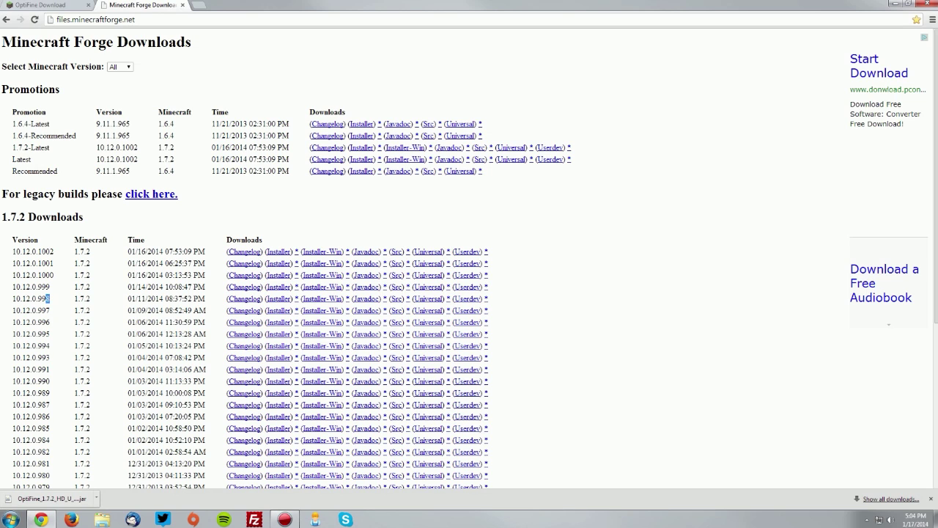
{"action": "double_click", "coordinate": [48, 298]}
{"action": "left_click", "coordinate": [48, 298]}
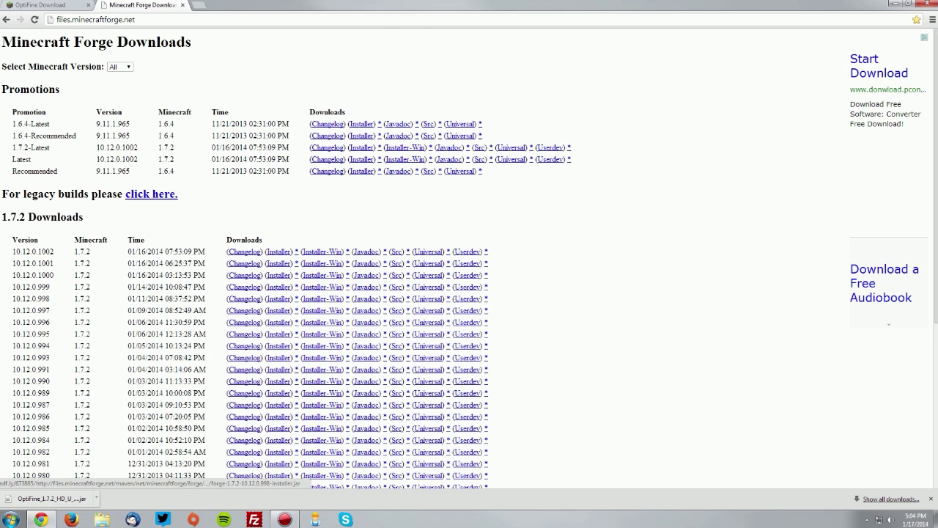
{"action": "left_click", "coordinate": [278, 298]}
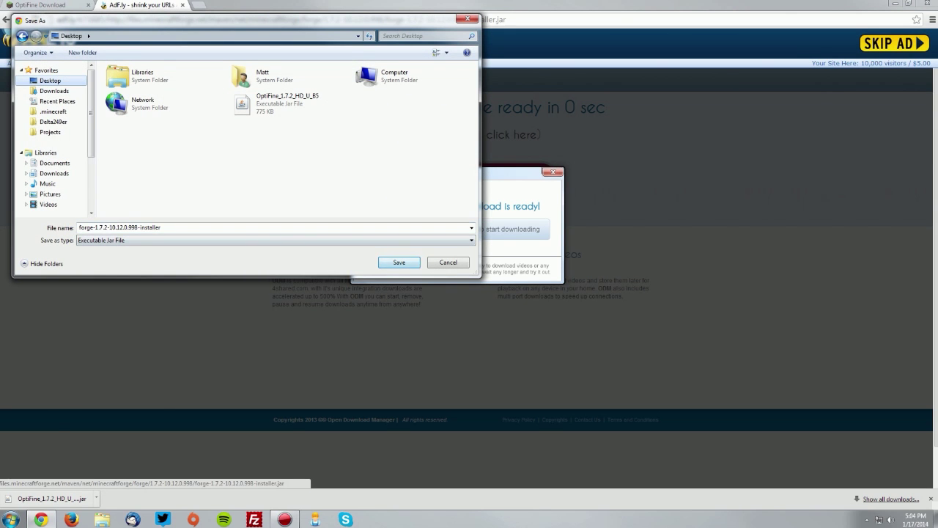
{"action": "key", "text": "Return"}
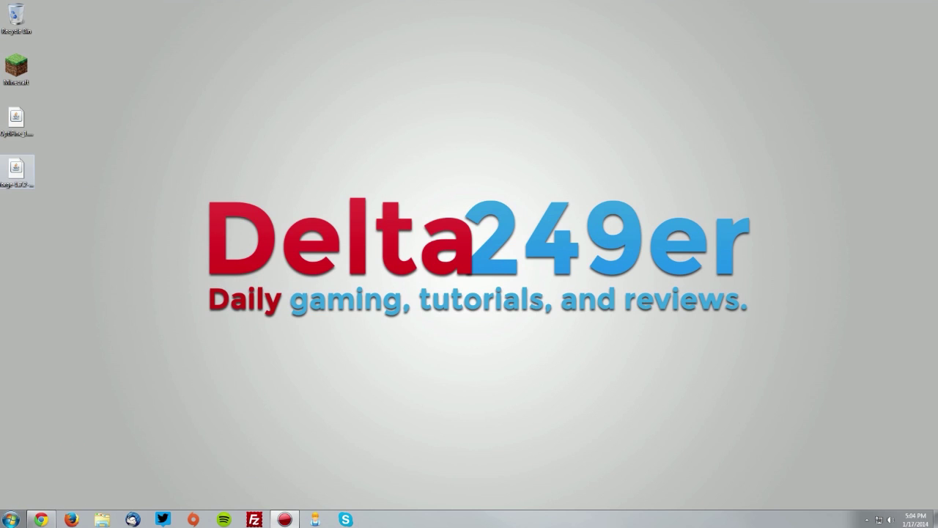
Run the downloaded Forge installer and install the client into the default .minecraft folder
{"action": "double_click", "coordinate": [16, 172]}
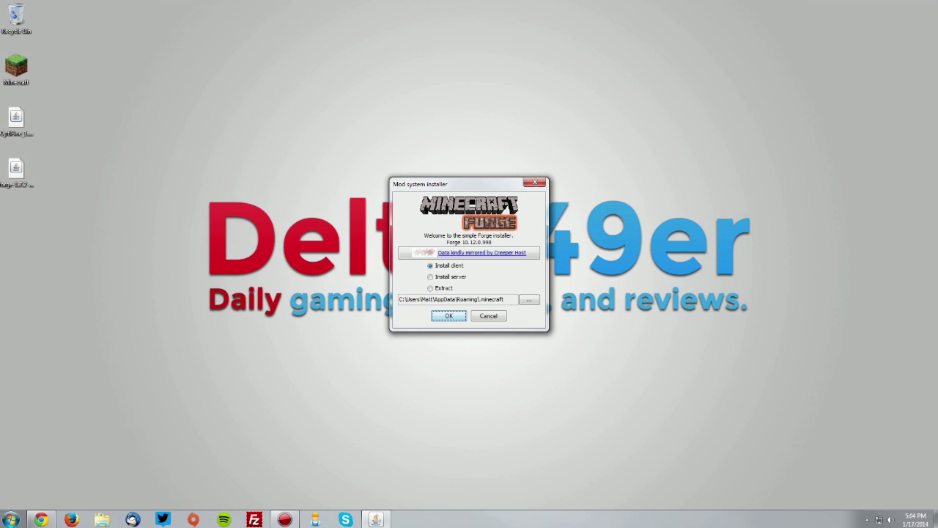
{"action": "key", "text": "Return"}
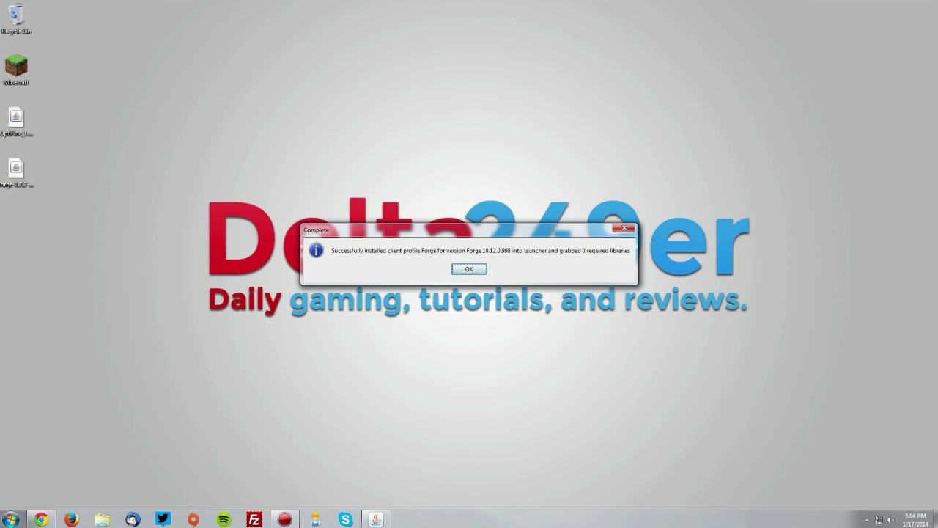
{"action": "key", "text": "Return"}
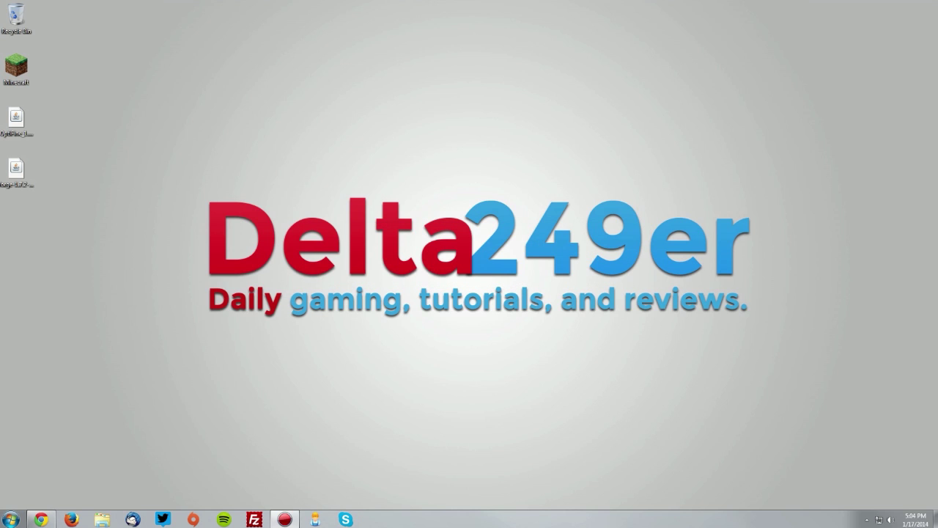
Switch the Minecraft launcher to the Forge profile with the existing user account, then run the game once and quit
{"action": "double_click", "coordinate": [16, 68]}
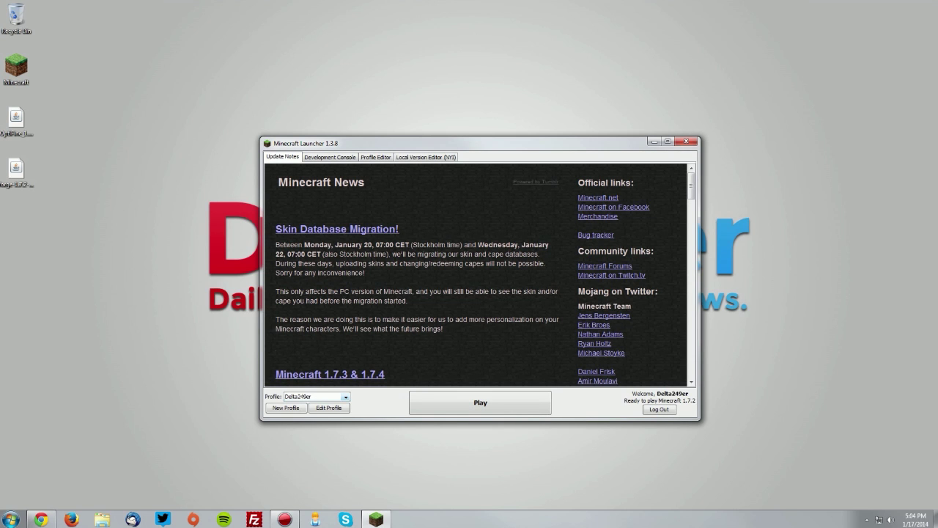
{"action": "left_click", "coordinate": [346, 396]}
{"action": "left_click", "coordinate": [307, 414]}
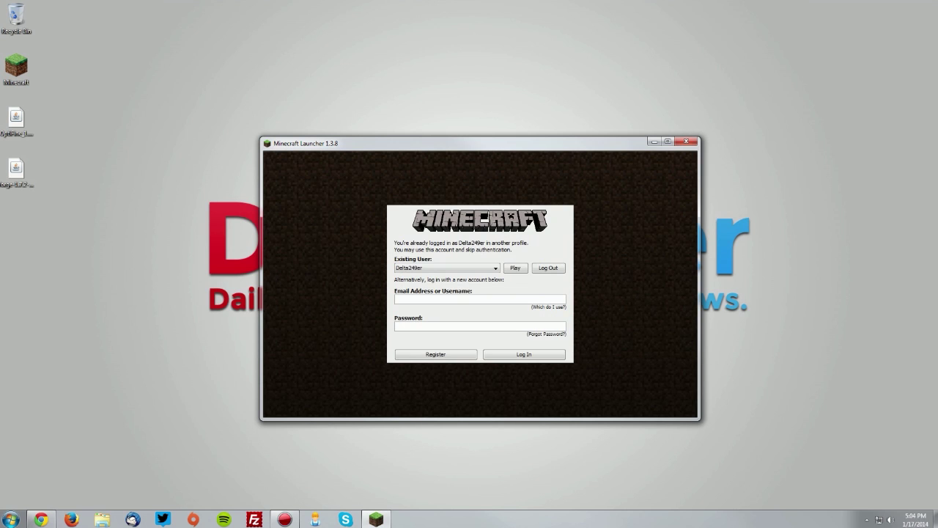
{"action": "key", "text": "Return"}
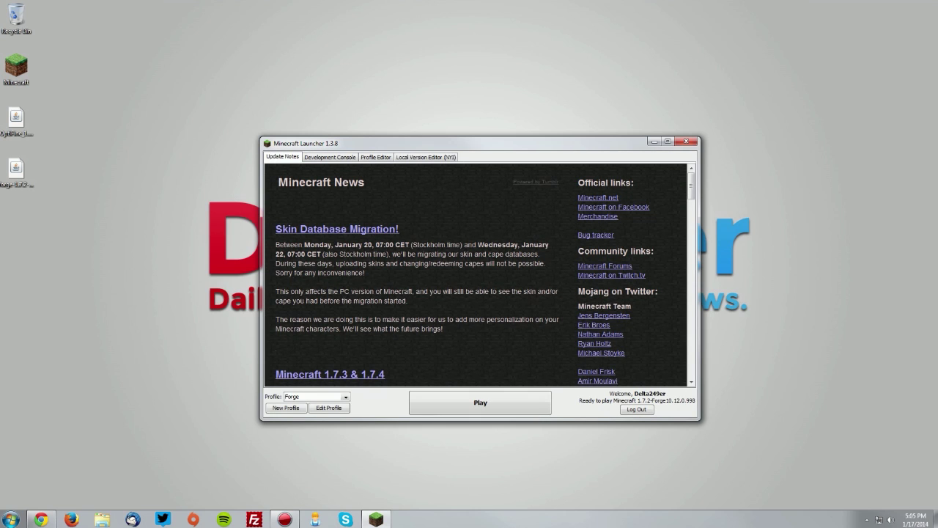
{"action": "key", "text": "Return"}
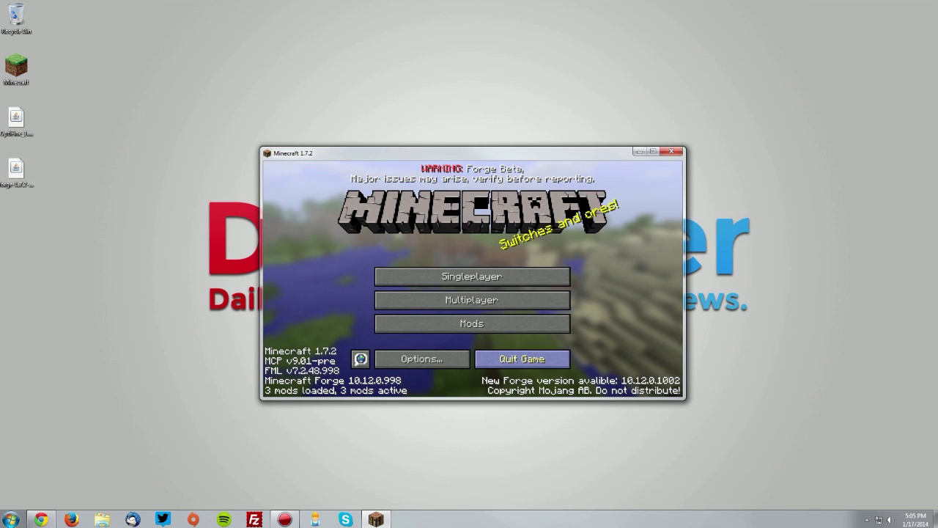
{"action": "left_click", "coordinate": [522, 359]}
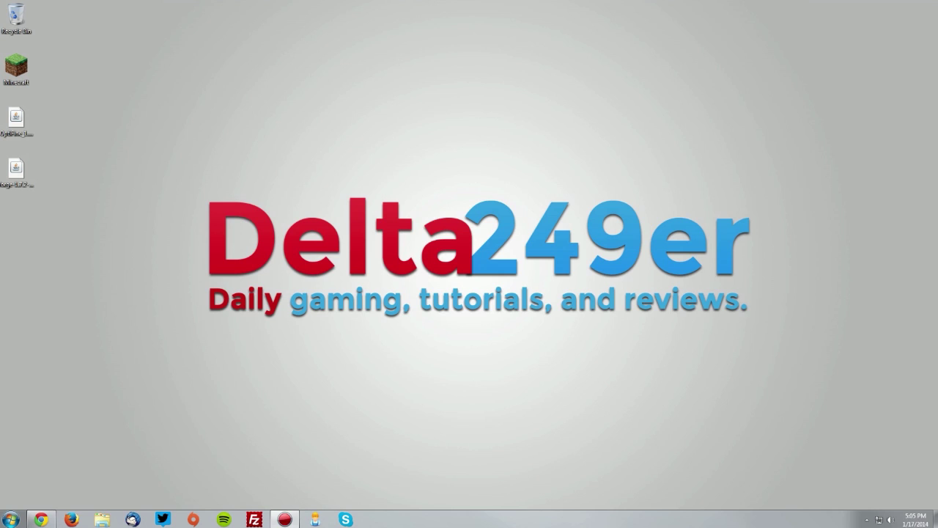
Open the mods folder inside .minecraft, reaching it through %appdata%
{"action": "key", "text": "super+r"}
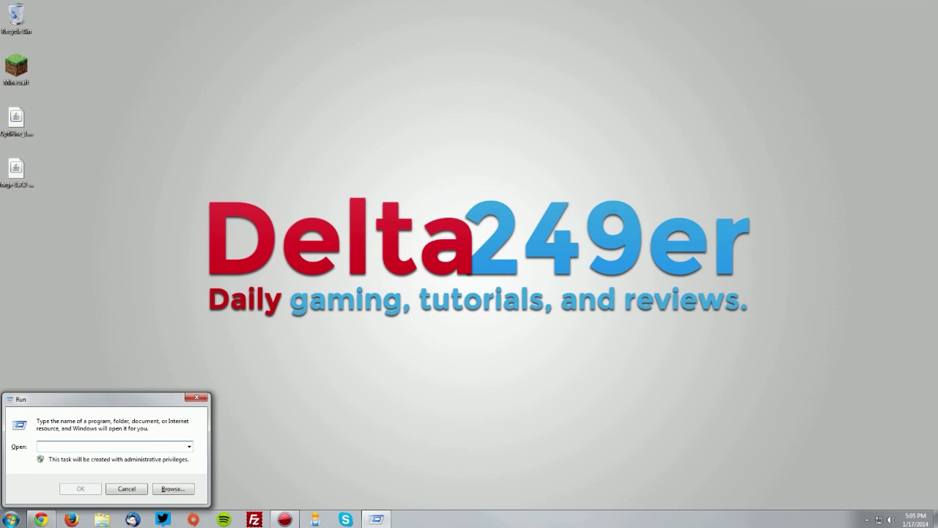
{"action": "type", "text": "%appdat"}
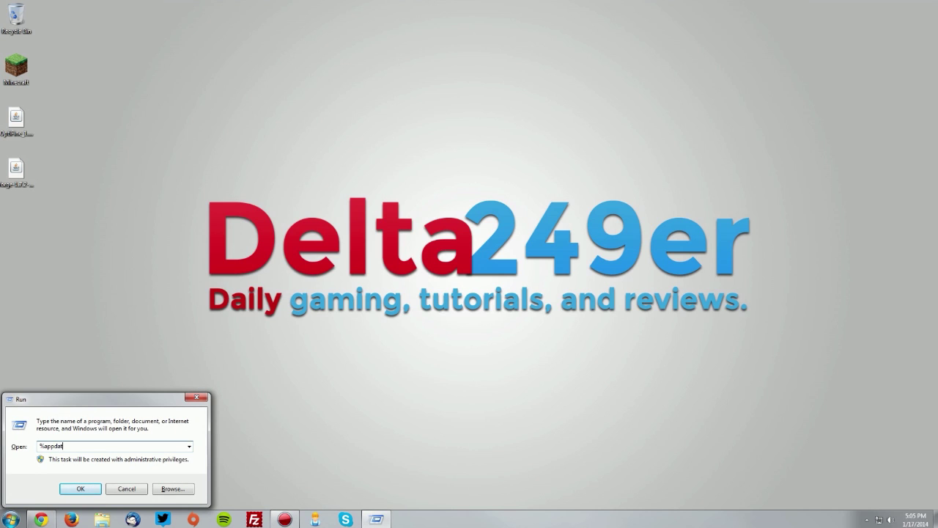
{"action": "type", "text": "a%"}
{"action": "key", "text": "Return"}
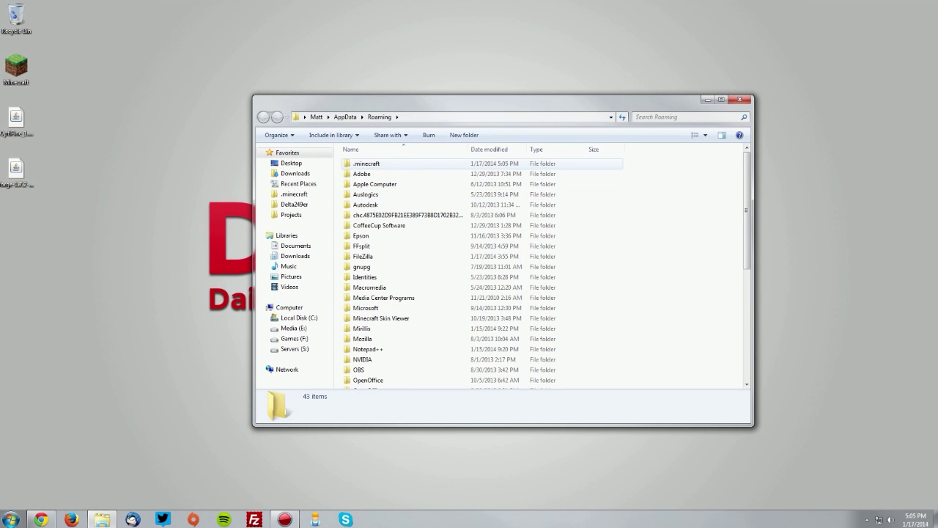
{"action": "double_click", "coordinate": [367, 163]}
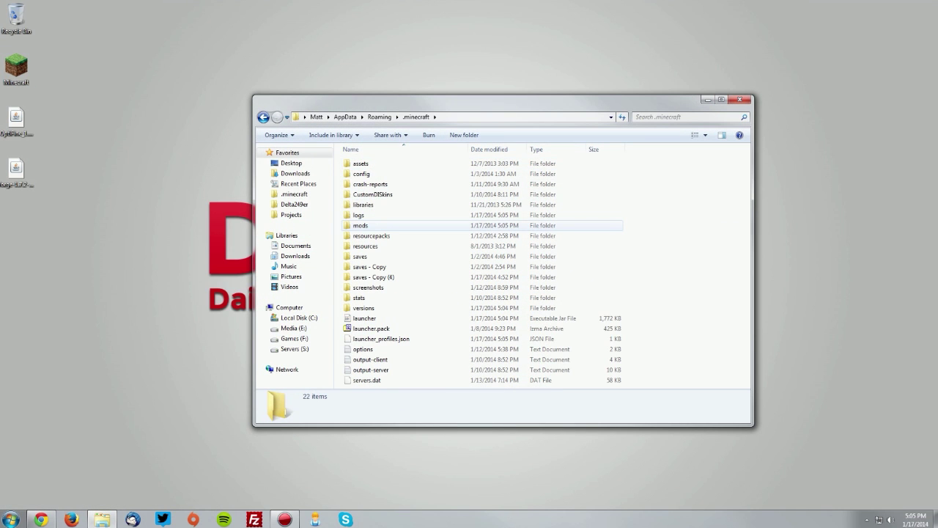
{"action": "double_click", "coordinate": [365, 225]}
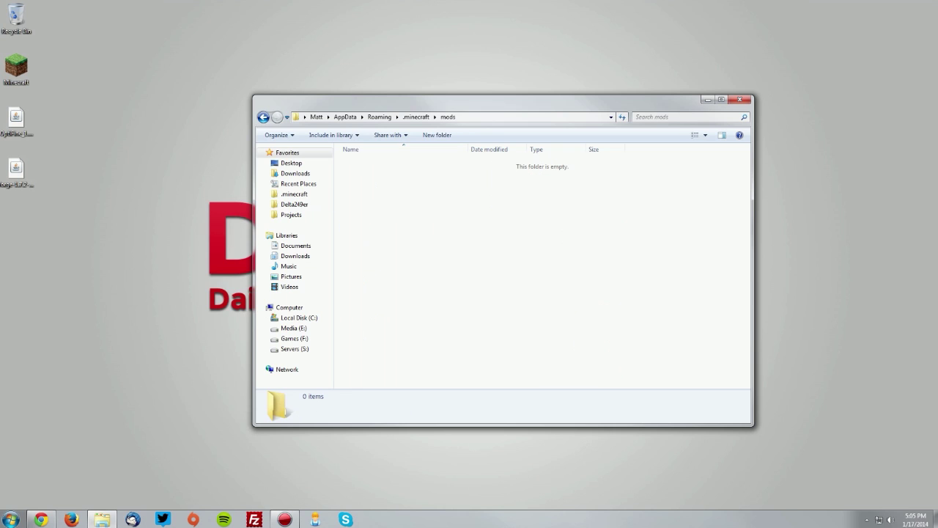
Move the OptiFine jar from the Desktop into the mods folder and close the folder window
{"action": "left_click", "coordinate": [16, 118]}
{"action": "left_click_drag", "start_coordinate": [16, 119], "coordinate": [454, 227]}
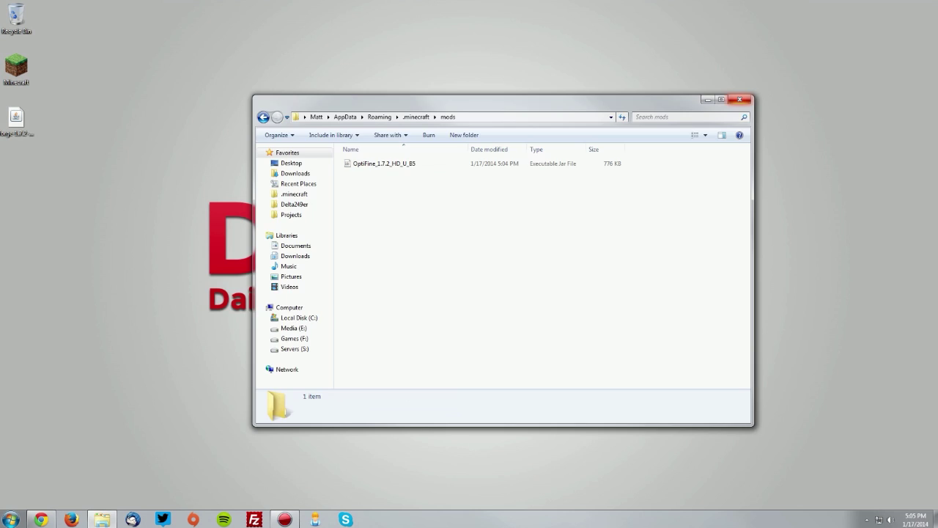
{"action": "left_click", "coordinate": [744, 99]}
Launch Minecraft with the Forge profile and view the Optifine entry's details in the mod list
{"action": "double_click", "coordinate": [16, 67]}
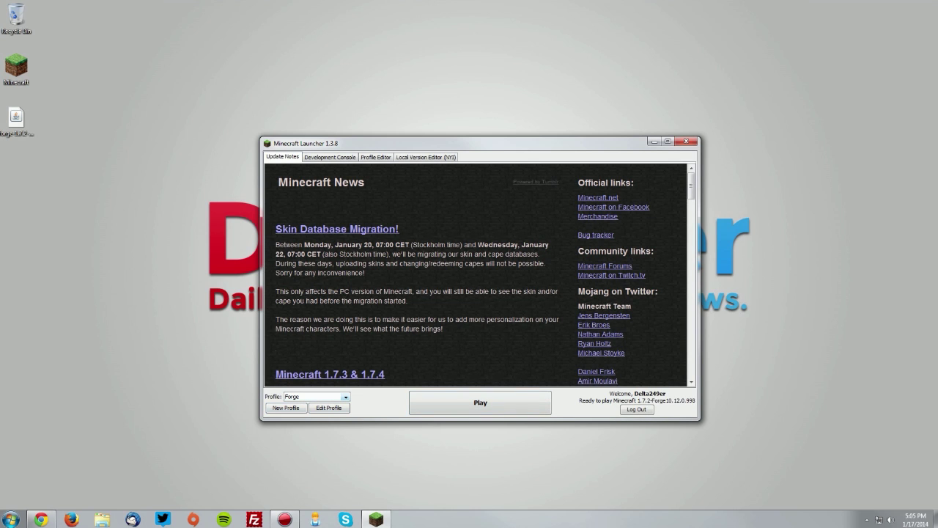
{"action": "left_click", "coordinate": [480, 402]}
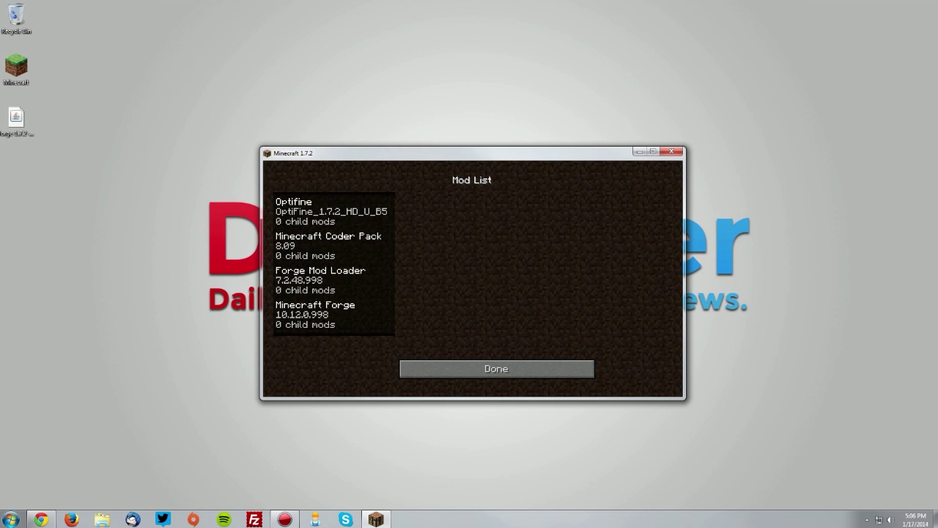
{"action": "left_click", "coordinate": [330, 211]}
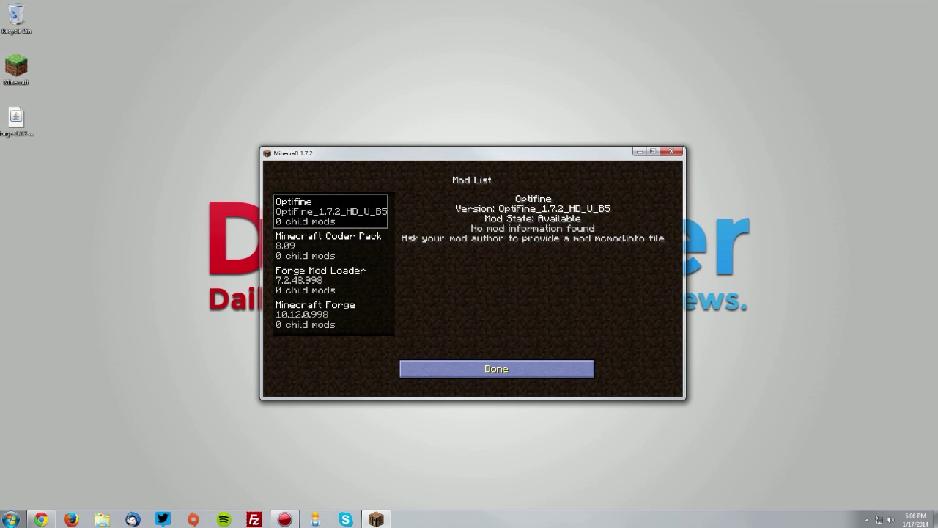
{"action": "left_click", "coordinate": [440, 369]}
Load a singleplayer world and briefly display the debug overlay to check the frame rate and loaded mods
{"action": "left_click", "coordinate": [472, 277]}
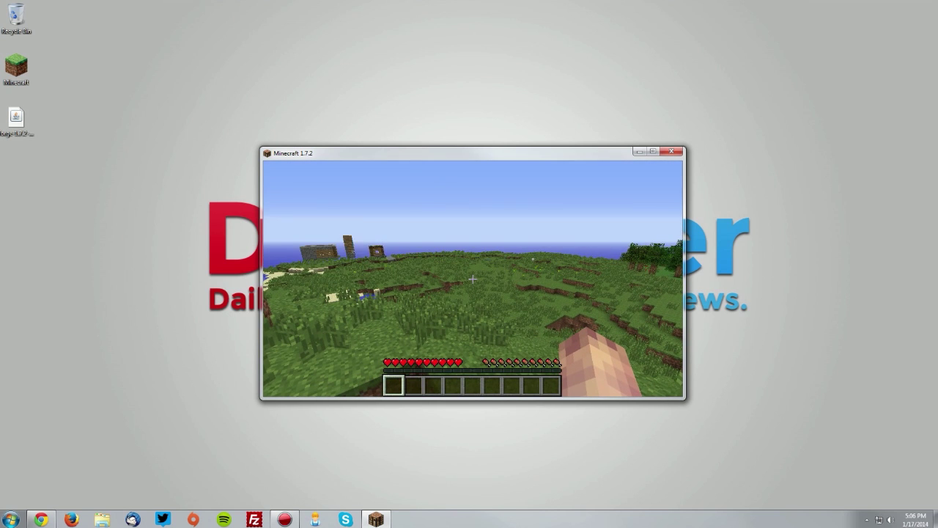
{"action": "key", "text": "F3"}
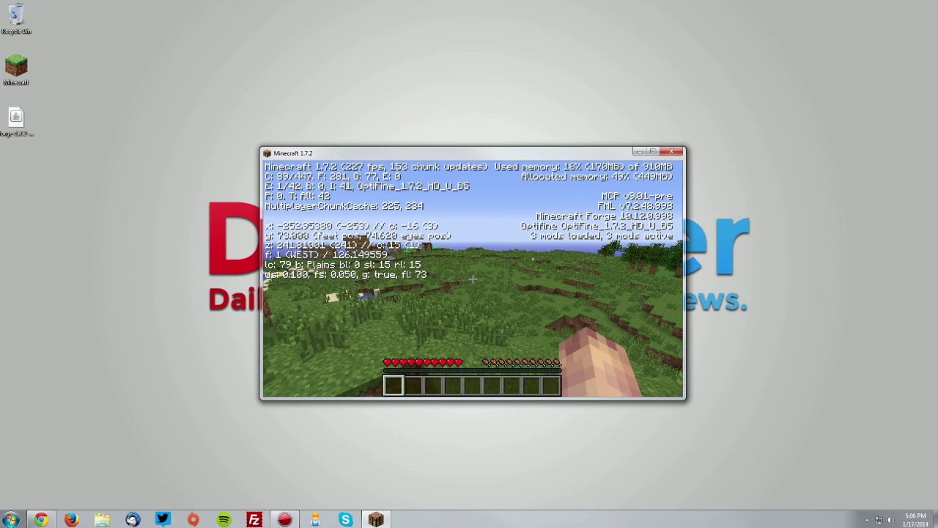
{"action": "key", "text": "F3"}
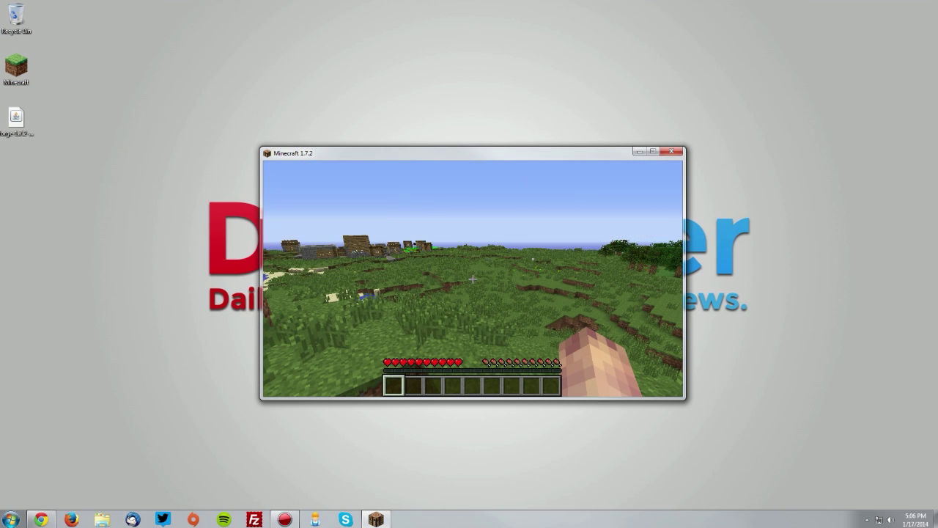
Examine the OptiFine options in the game's video settings, then return to the main options screen
{"action": "key", "text": "Escape"}
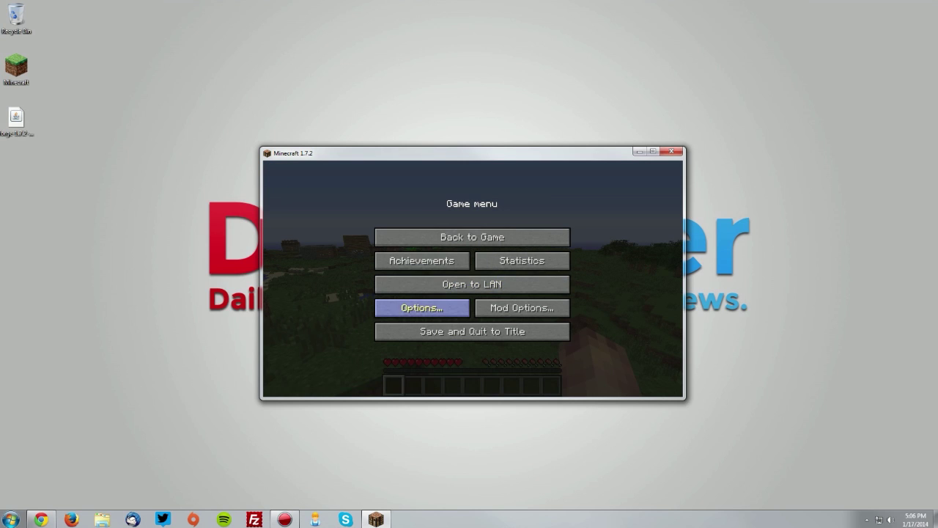
{"action": "left_click", "coordinate": [421, 307]}
{"action": "left_click", "coordinate": [396, 298]}
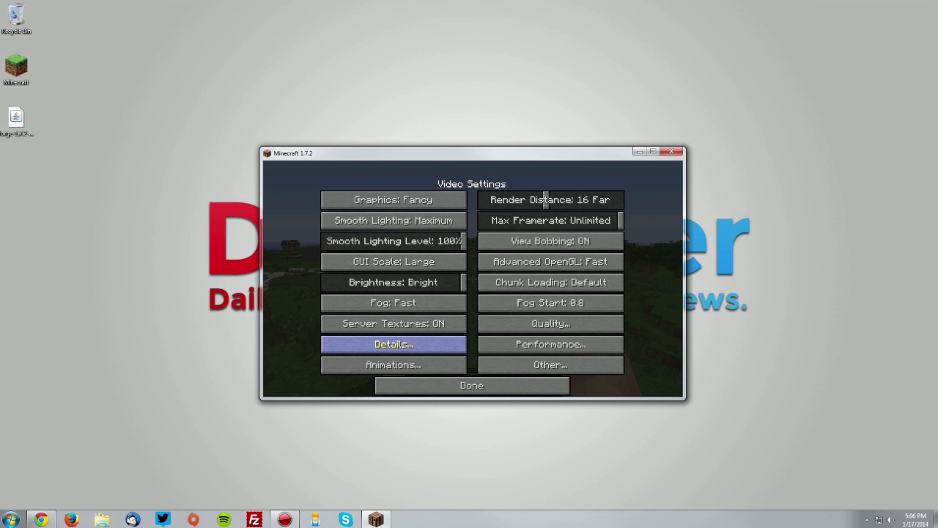
{"action": "left_click", "coordinate": [472, 385]}
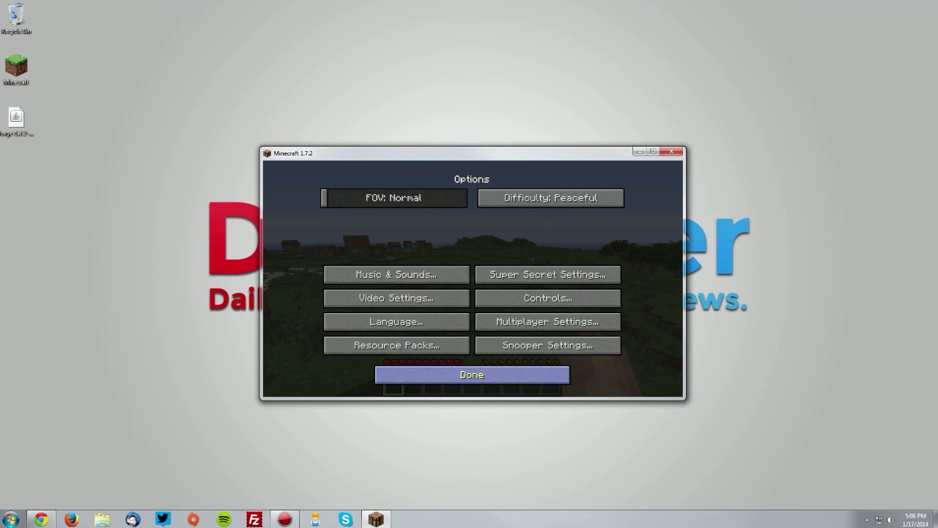